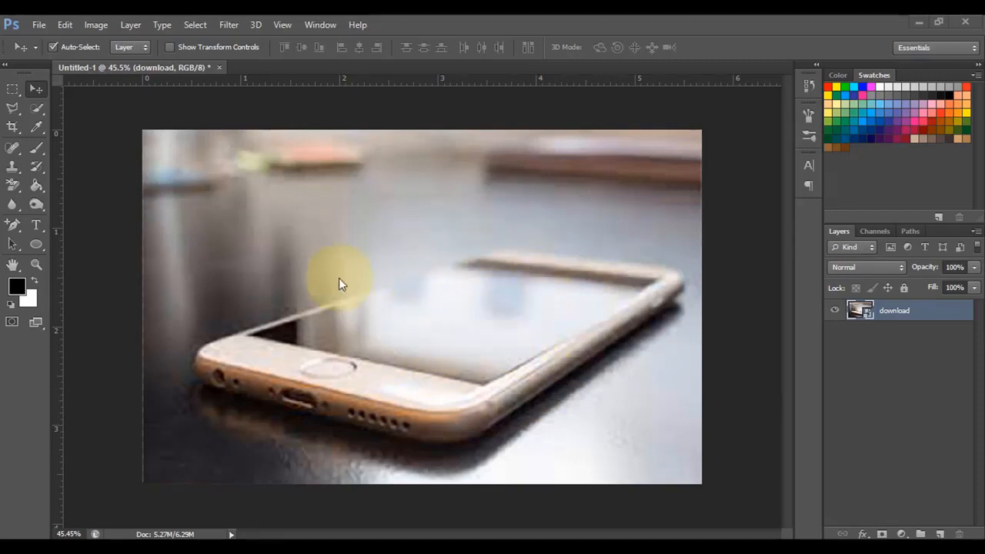
# Place the swim image from the Desktop into the document above the phone photo
pyautogui.click(43, 27)
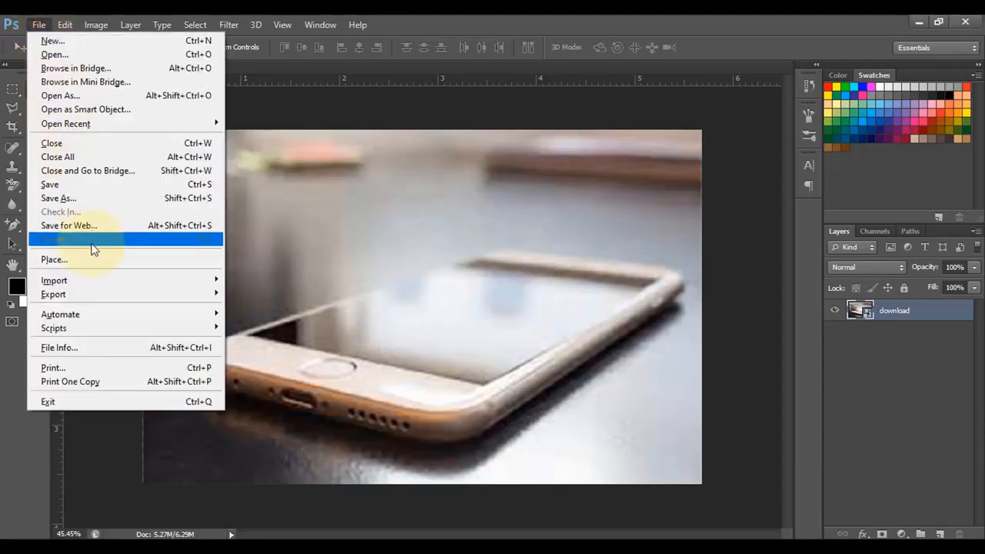
pyautogui.click(189, 249)
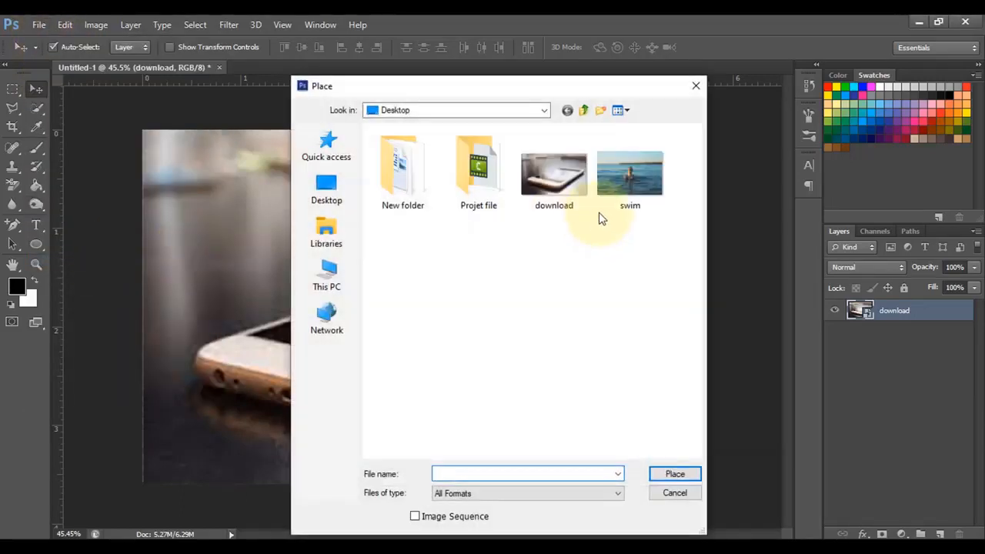
pyautogui.click(622, 181)
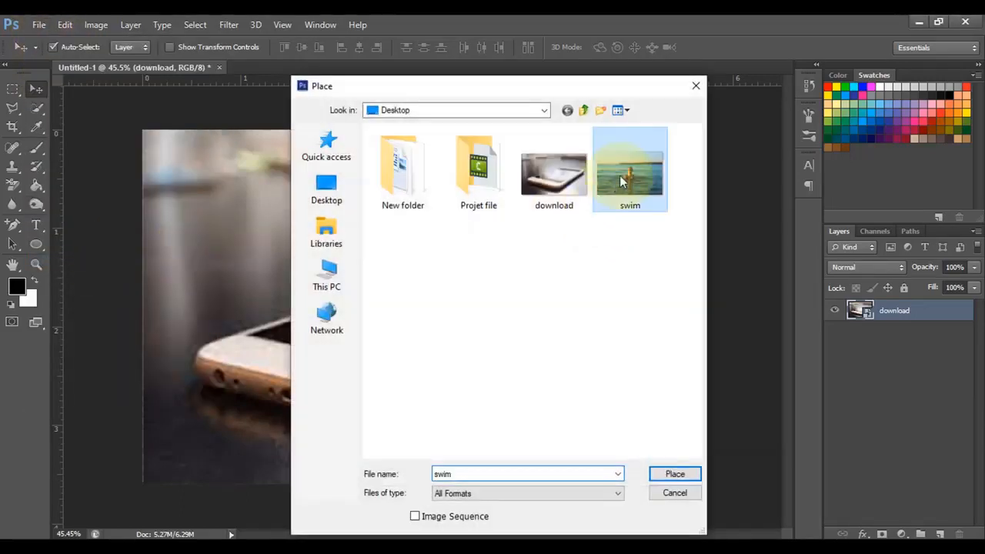
pyautogui.click(674, 475)
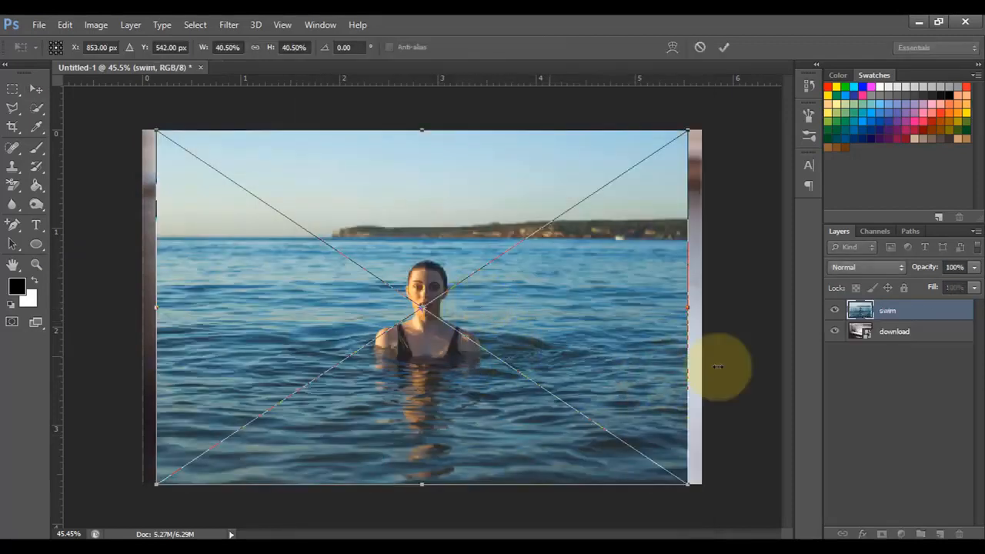
# Lower the swim layer's opacity to 53%, scale the image to 42.68% and position the woman over the phone screen
pyautogui.click(974, 267)
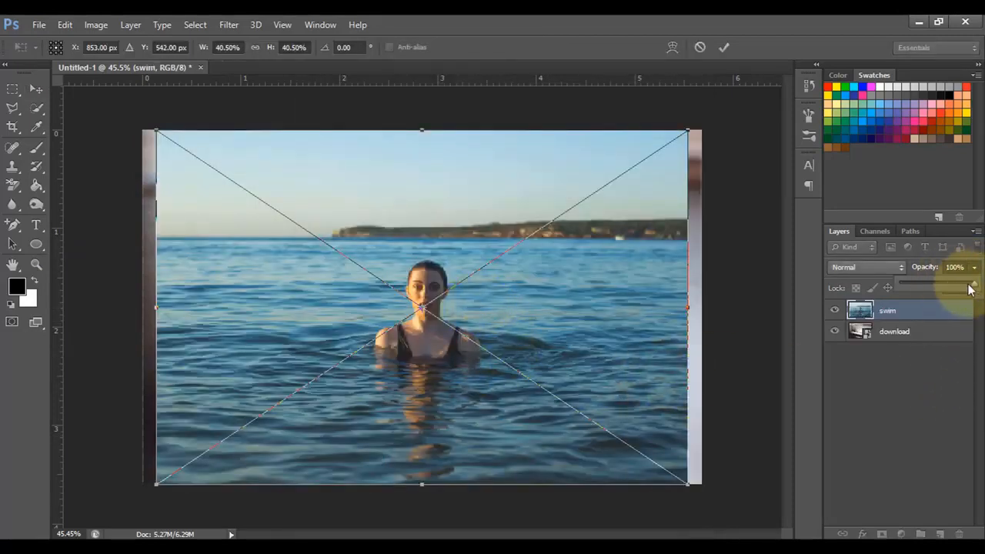
pyautogui.moveTo(965, 289); pyautogui.dragTo(939, 284)
pyautogui.moveTo(473, 431); pyautogui.dragTo(484, 407)
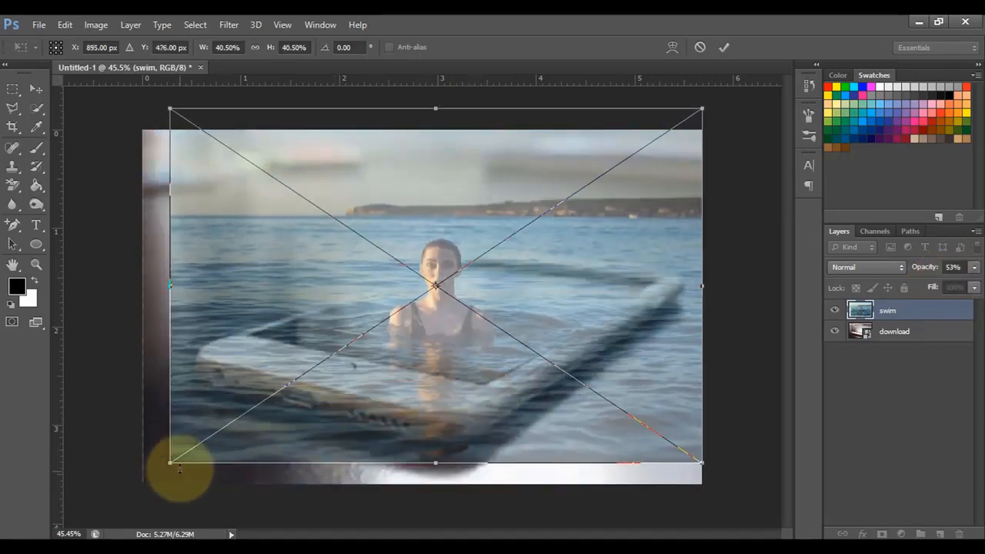
pyautogui.moveTo(170, 464); pyautogui.dragTo(142, 485)
pyautogui.moveTo(299, 458); pyautogui.dragTo(314, 445)
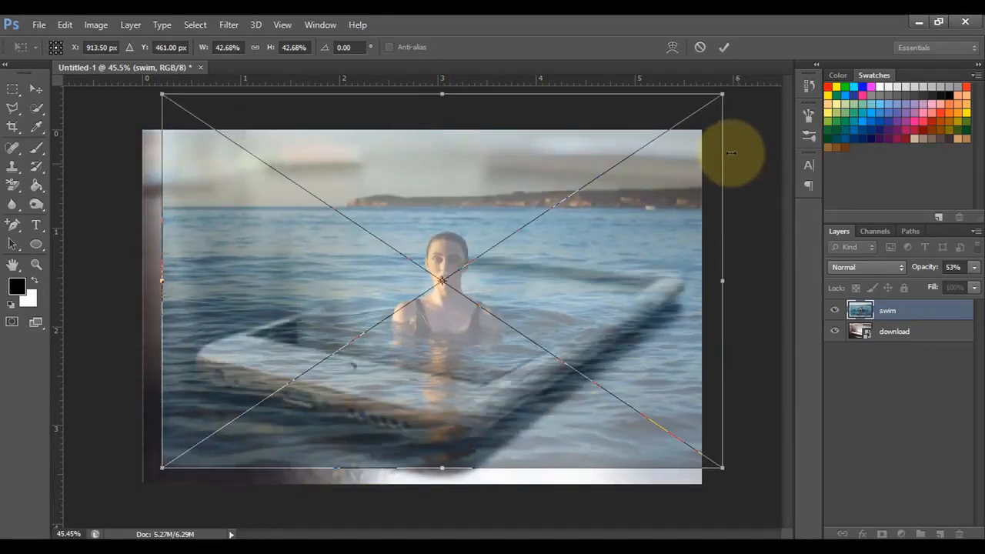
# Restore the swim layer's opacity to 100% and commit the placement
pyautogui.click(974, 267)
pyautogui.moveTo(967, 283)
pyautogui.mouseDown()
pyautogui.moveTo(950, 287)
pyautogui.moveTo(979, 284)
pyautogui.mouseUp()
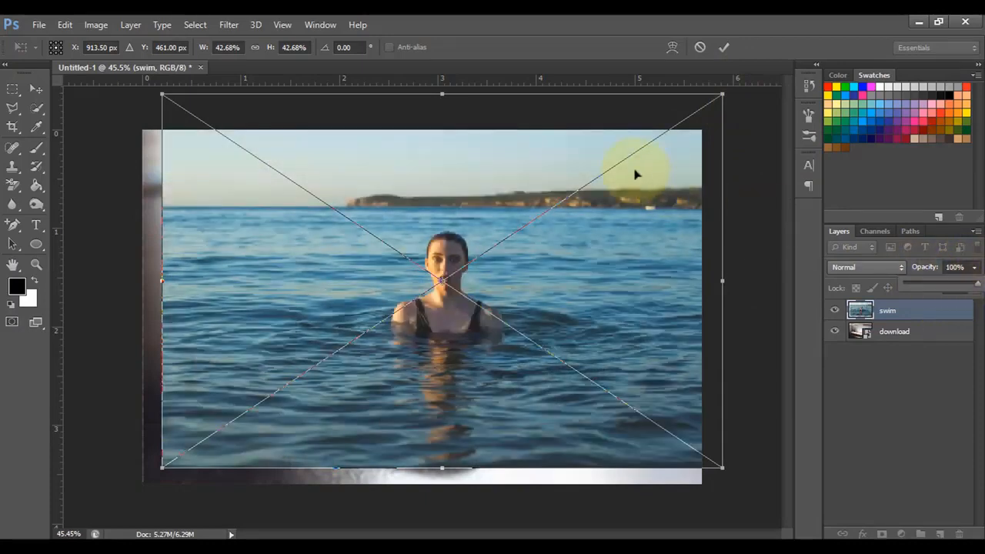
pyautogui.click(725, 48)
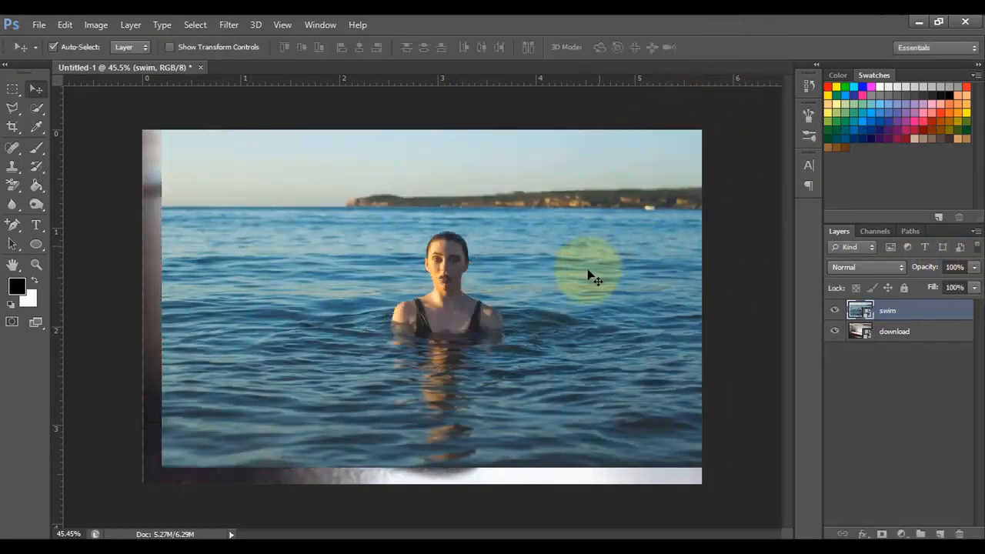
# Select the woman's head, shoulders and upper body with the Quick Selection tool
pyautogui.scroll(4, 439, 283)
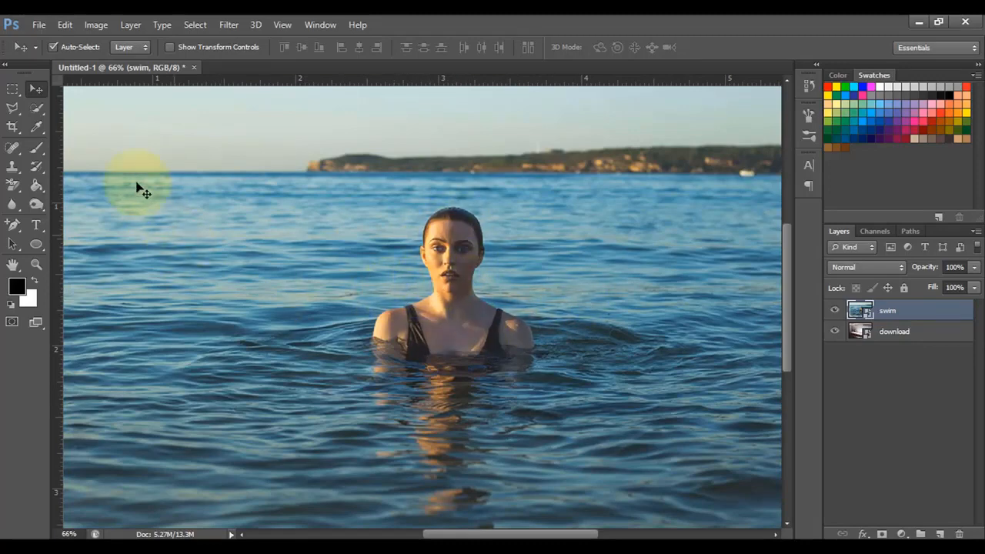
pyautogui.moveTo(35, 110); pyautogui.dragTo(100, 109)
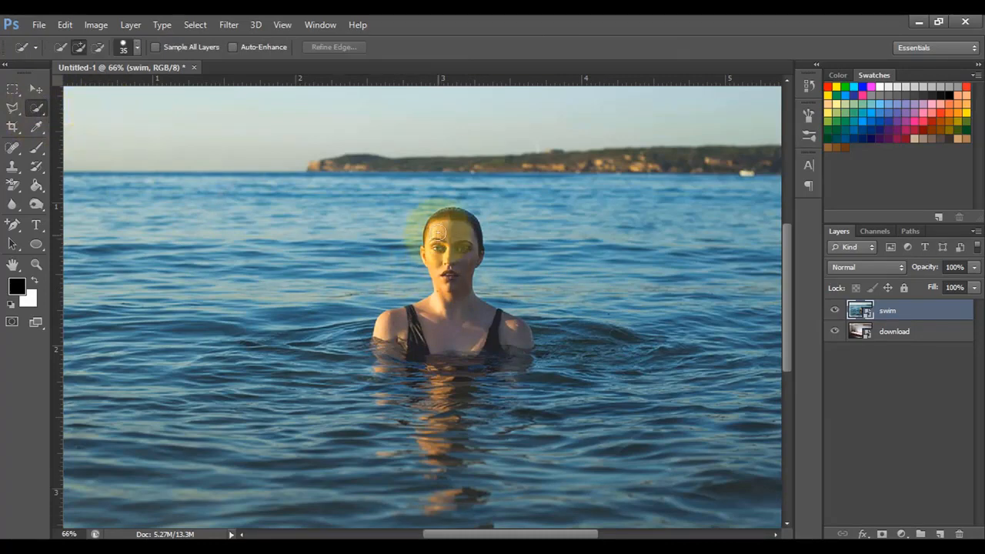
pyautogui.moveTo(441, 217)
pyautogui.mouseDown()
pyautogui.moveTo(510, 333)
pyautogui.moveTo(424, 270)
pyautogui.mouseUp()
# Subtract the water beside the face, neck and shoulder and the submerged part of the body from the selection
pyautogui.scroll(3, 500, 288)
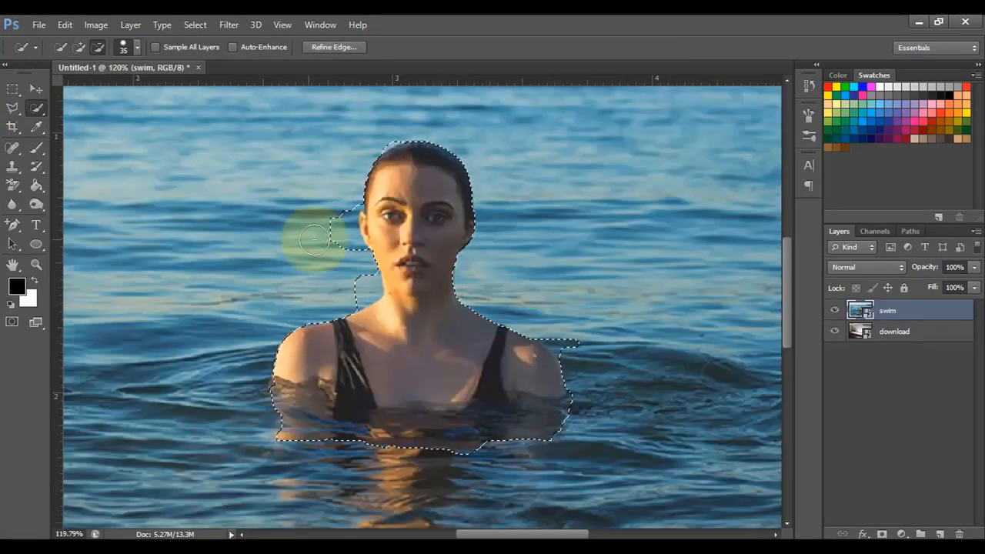
pyautogui.moveTo(324, 235)
pyautogui.mouseDown()
pyautogui.moveTo(341, 238)
pyautogui.moveTo(354, 258)
pyautogui.mouseUp()
pyautogui.moveTo(582, 335); pyautogui.dragTo(570, 343)
pyautogui.moveTo(554, 433); pyautogui.dragTo(296, 422)
pyautogui.moveTo(351, 282); pyautogui.dragTo(365, 285)
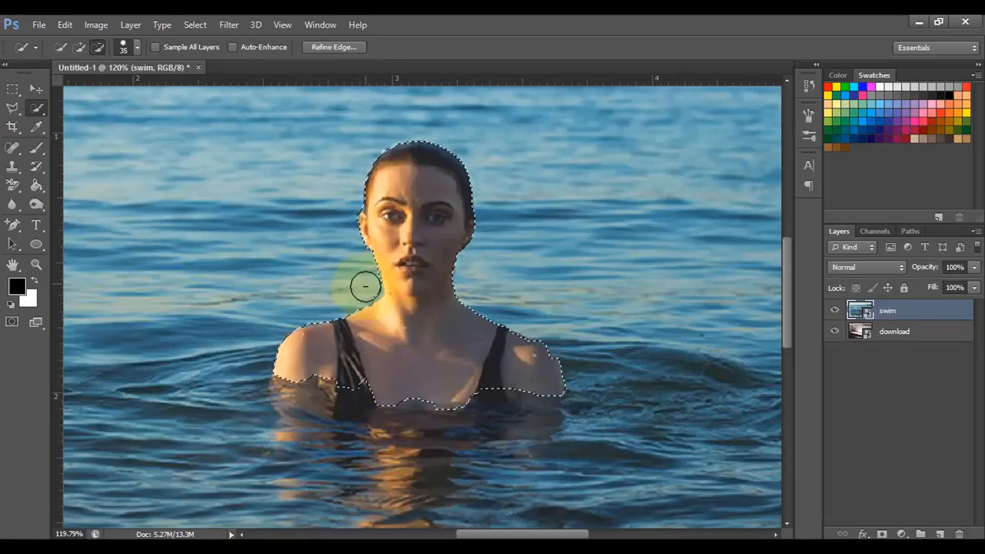
# Add a layer mask to the swim layer from the selection so only the woman above the water remains
pyautogui.scroll(-10, 497, 303)
pyautogui.scroll(1, 493, 334)
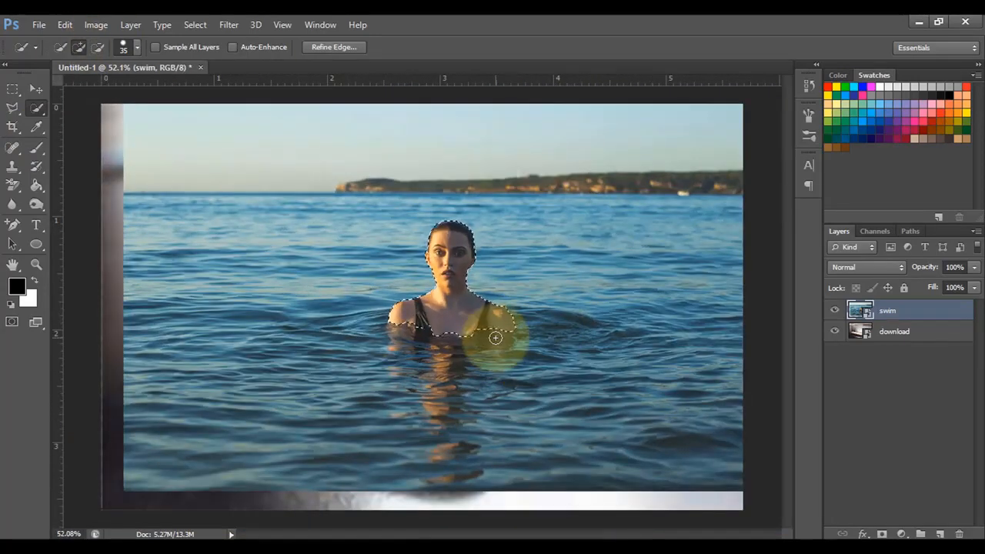
pyautogui.click(883, 534)
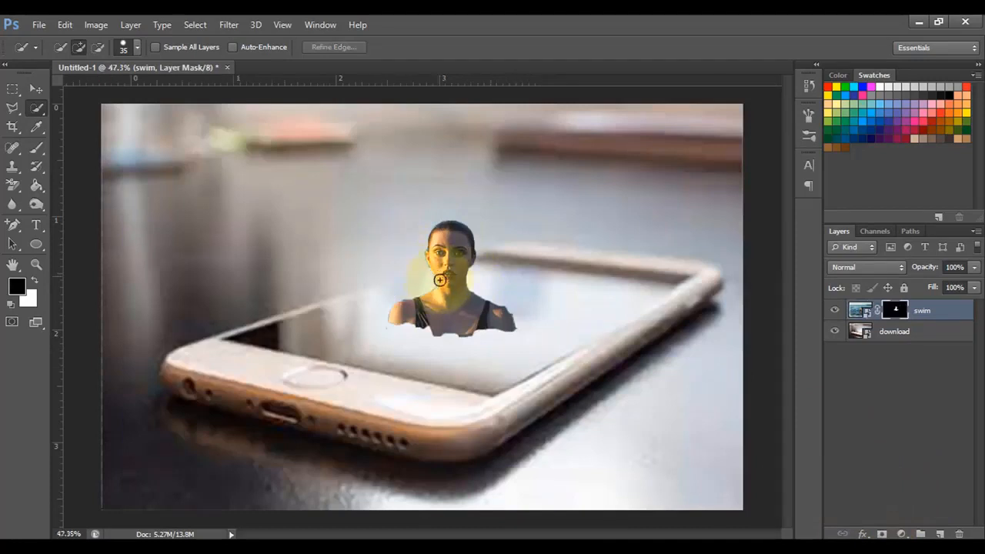
pyautogui.scroll(-1, 439, 286)
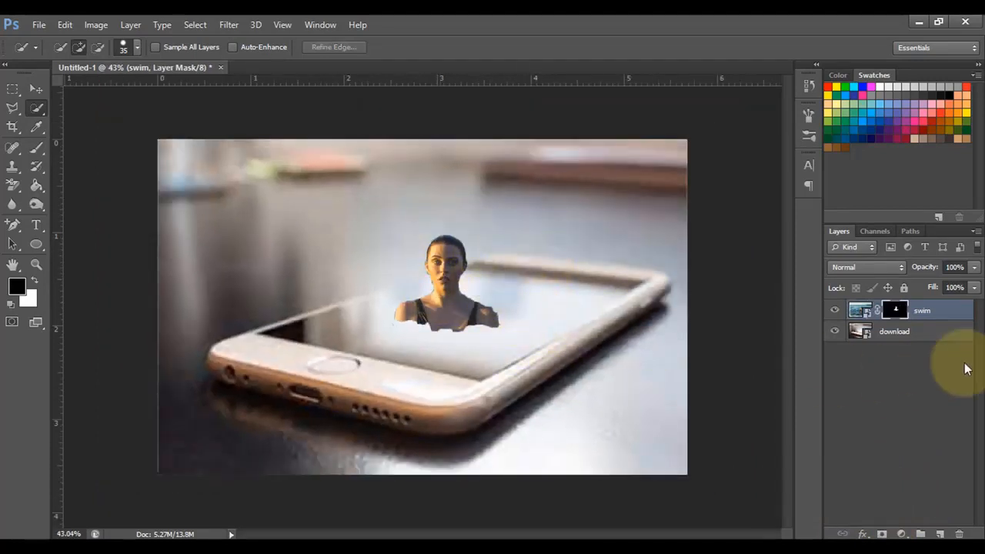
# Duplicate the masked swim layer and invert the layer mask of the copy
pyautogui.click(927, 313)
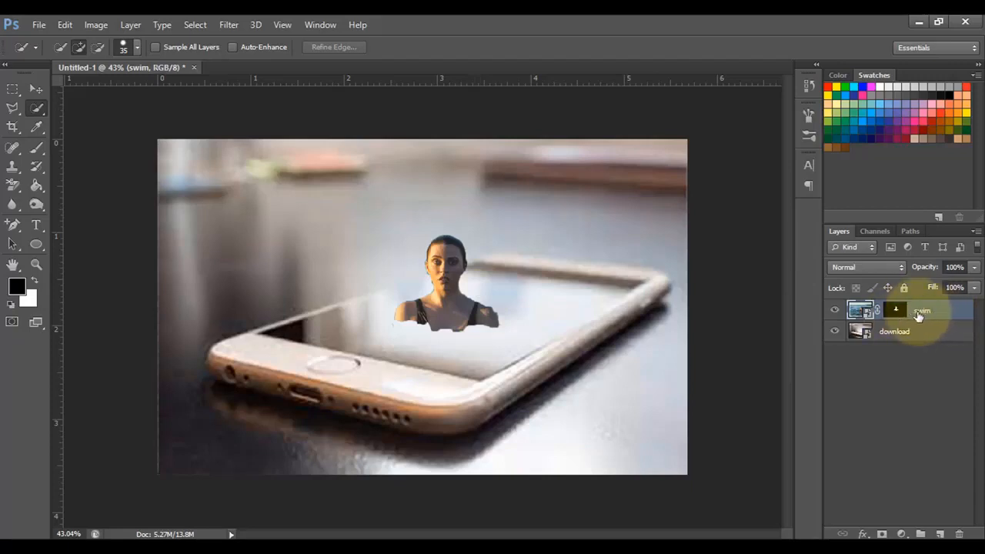
pyautogui.hotkey('ctrl', 'j')
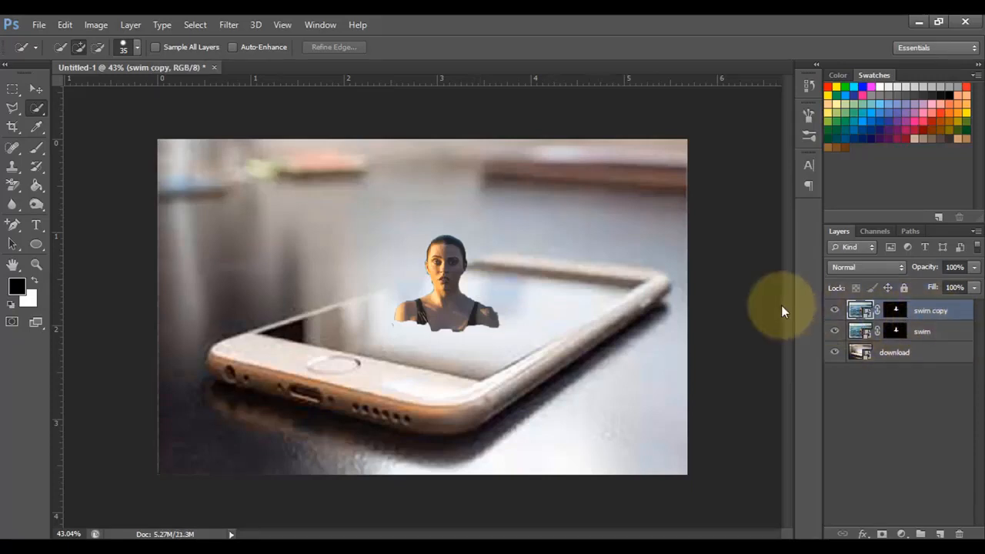
pyautogui.click(897, 312)
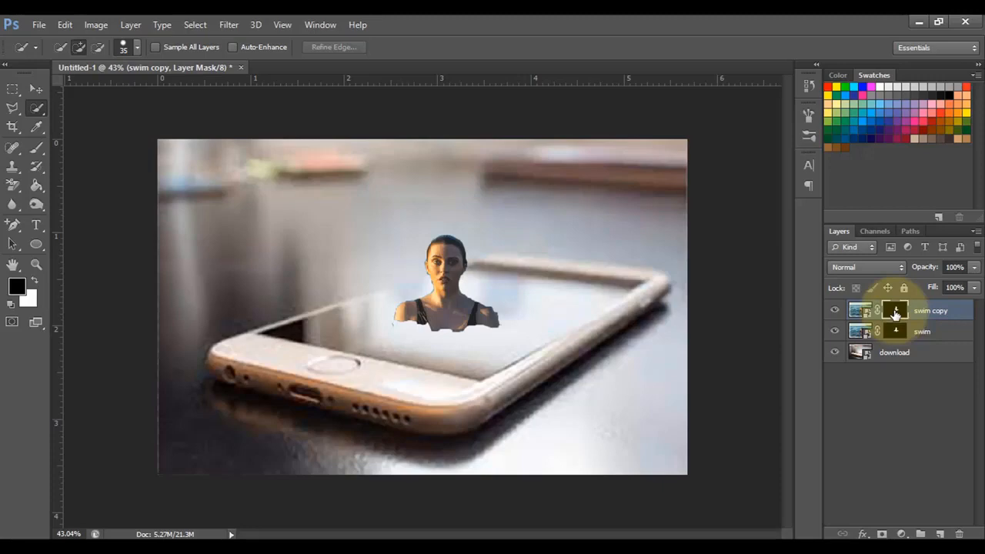
pyautogui.hotkey('ctrl', 'BackSpace')
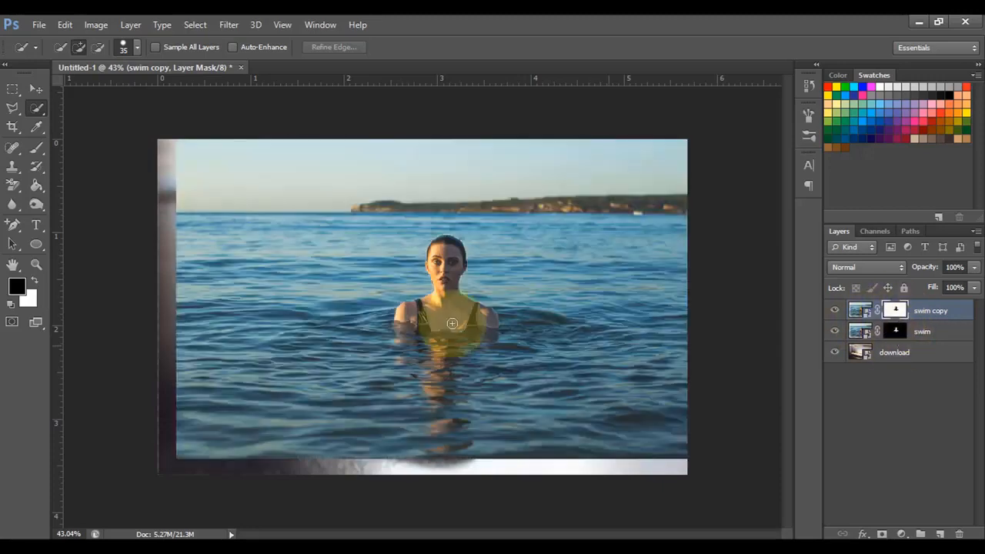
# Hide both swim layers and outline the phone's screen with the Polygonal Lasso tool at its four corners
pyautogui.click(834, 310)
pyautogui.click(835, 332)
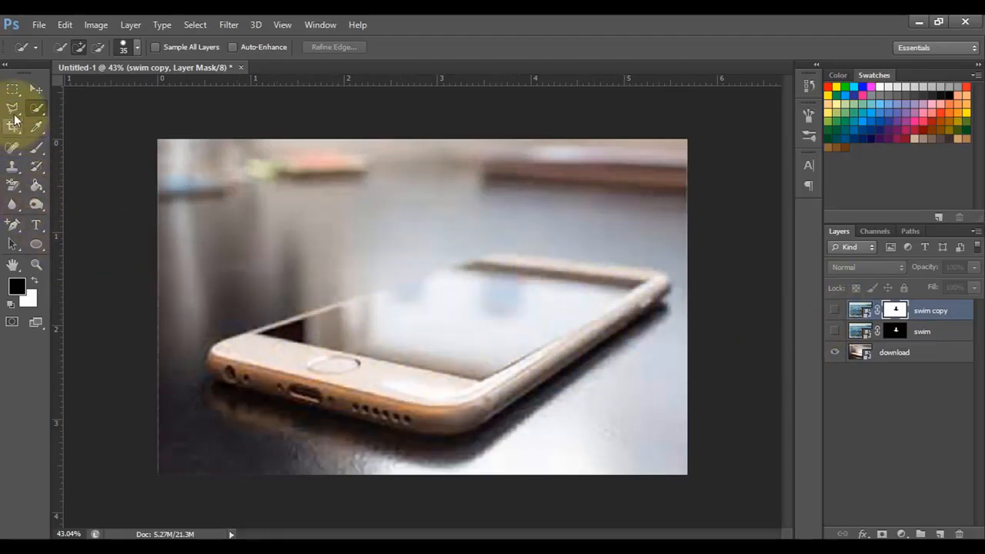
pyautogui.moveTo(12, 108); pyautogui.dragTo(75, 119)
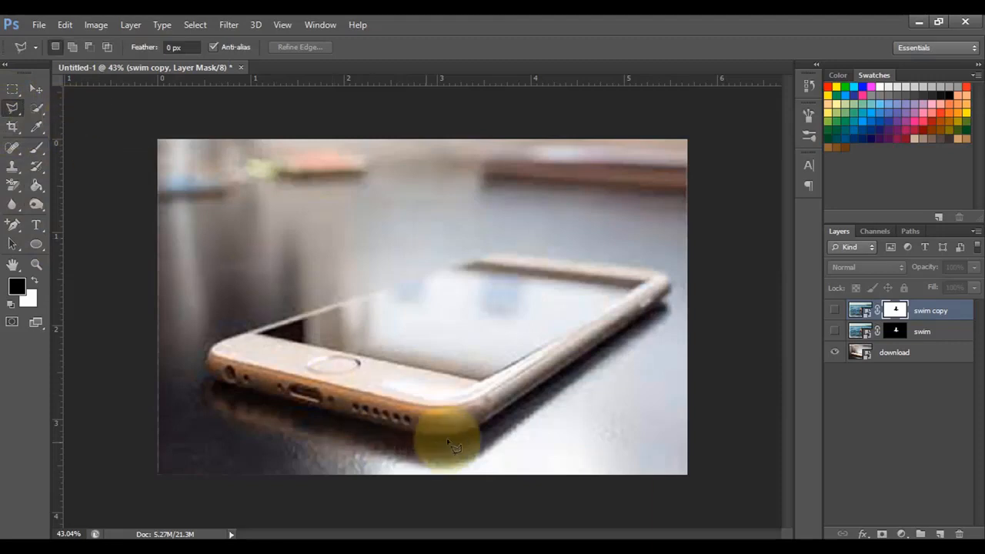
pyautogui.click(481, 381)
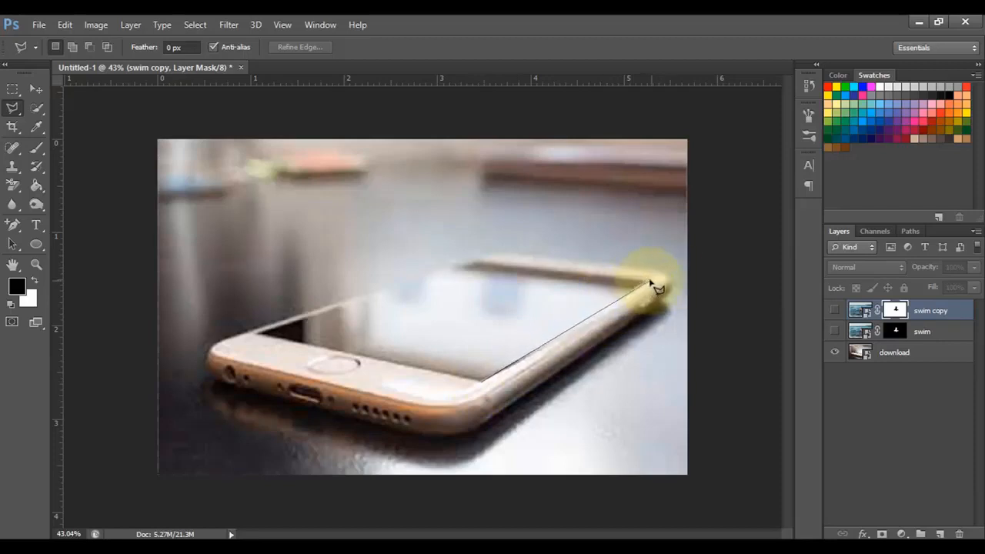
pyautogui.click(647, 280)
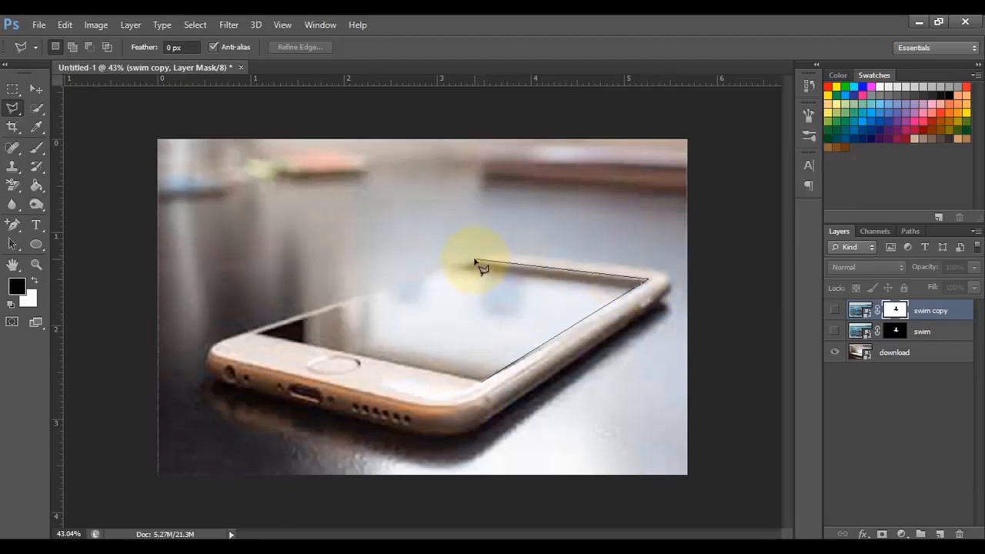
pyautogui.click(475, 261)
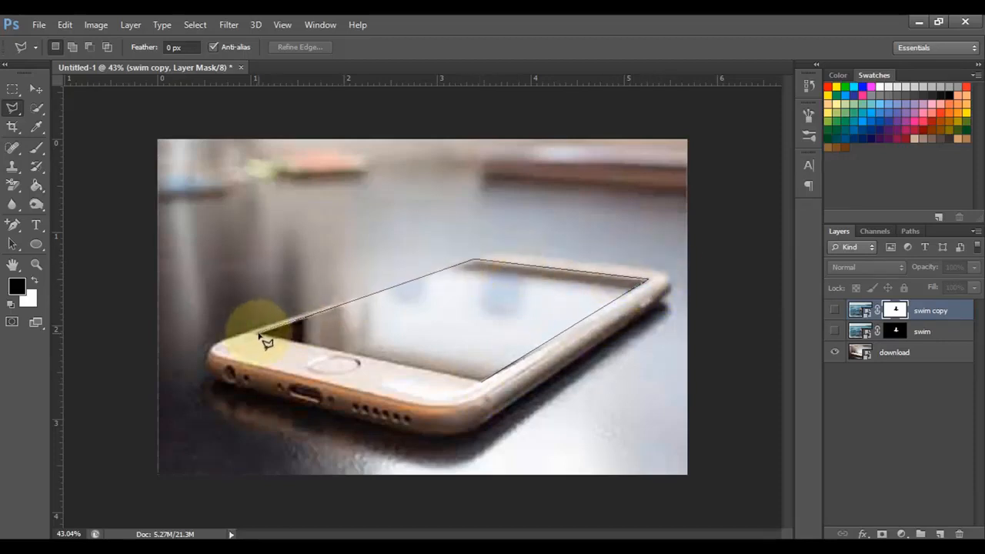
pyautogui.doubleClick(261, 336)
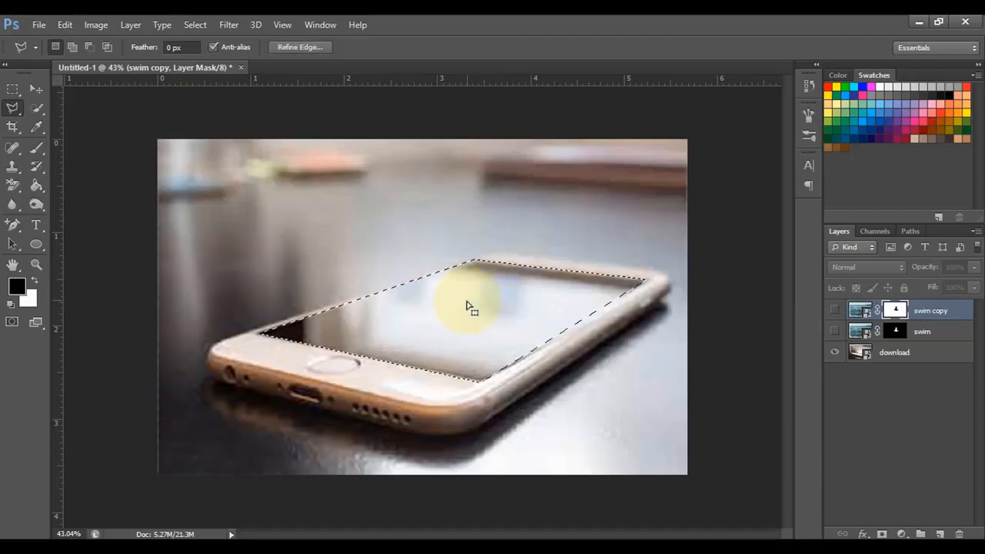
# Show the swim copy layer and paint its mask white with the Brush tool inside the phone-screen selection
pyautogui.click(836, 316)
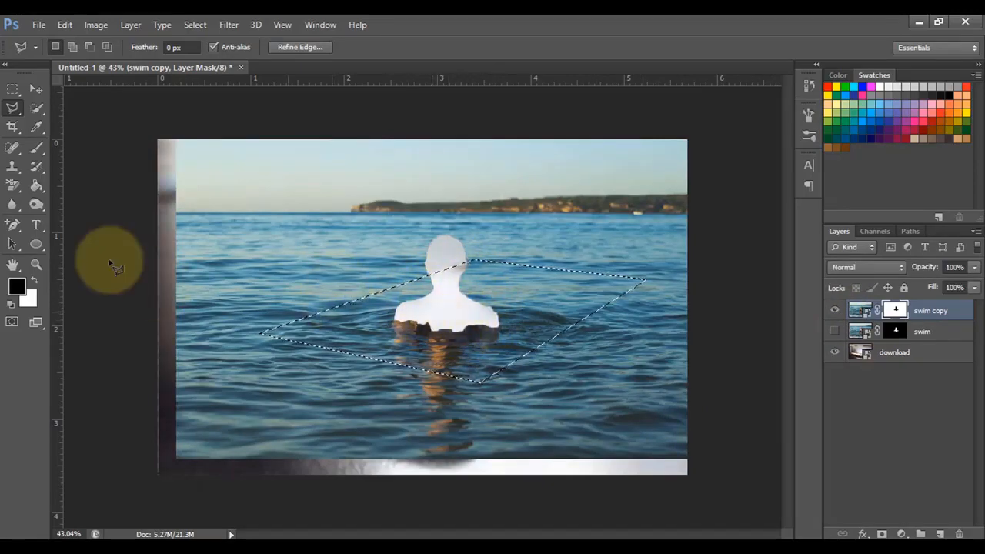
pyautogui.click(36, 146)
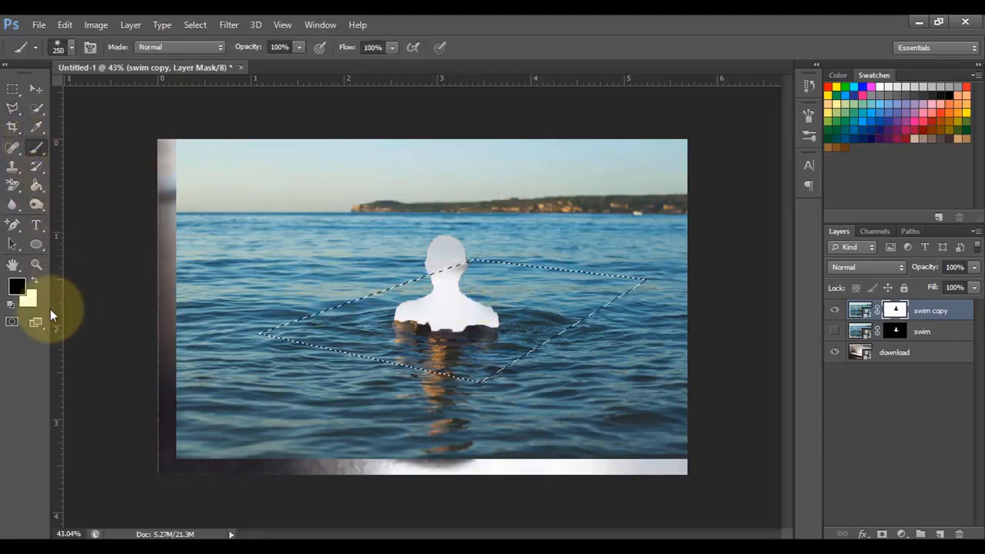
pyautogui.click(35, 280)
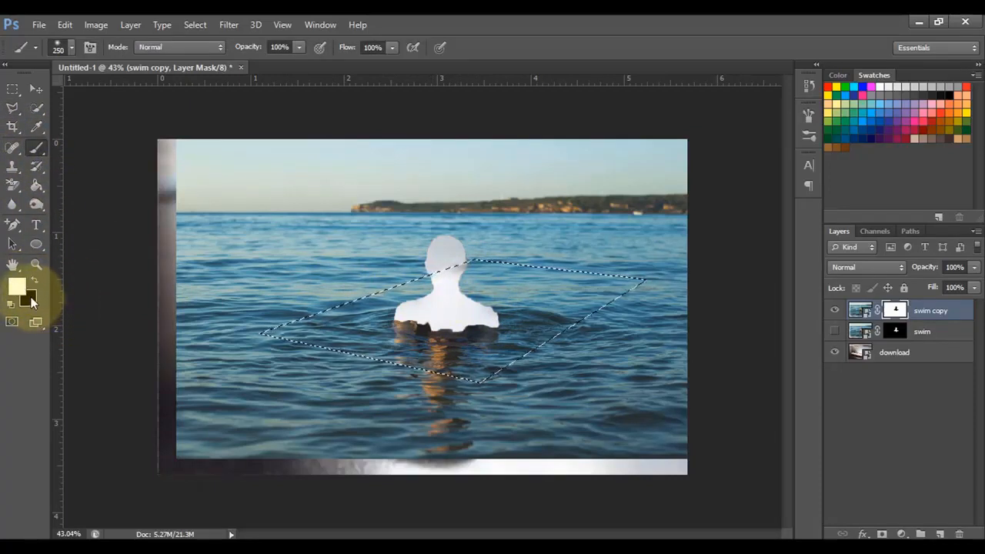
pyautogui.press('d')
pyautogui.moveTo(462, 352)
pyautogui.mouseDown()
pyautogui.moveTo(496, 321)
pyautogui.moveTo(428, 335)
pyautogui.moveTo(490, 296)
pyautogui.moveTo(434, 298)
pyautogui.moveTo(394, 324)
pyautogui.moveTo(471, 290)
pyautogui.moveTo(445, 328)
pyautogui.moveTo(439, 305)
pyautogui.moveTo(444, 326)
pyautogui.moveTo(421, 326)
pyautogui.moveTo(481, 300)
pyautogui.moveTo(459, 287)
pyautogui.moveTo(422, 291)
pyautogui.moveTo(436, 306)
pyautogui.moveTo(420, 320)
pyautogui.moveTo(468, 284)
pyautogui.moveTo(429, 304)
pyautogui.moveTo(530, 311)
pyautogui.mouseUp()
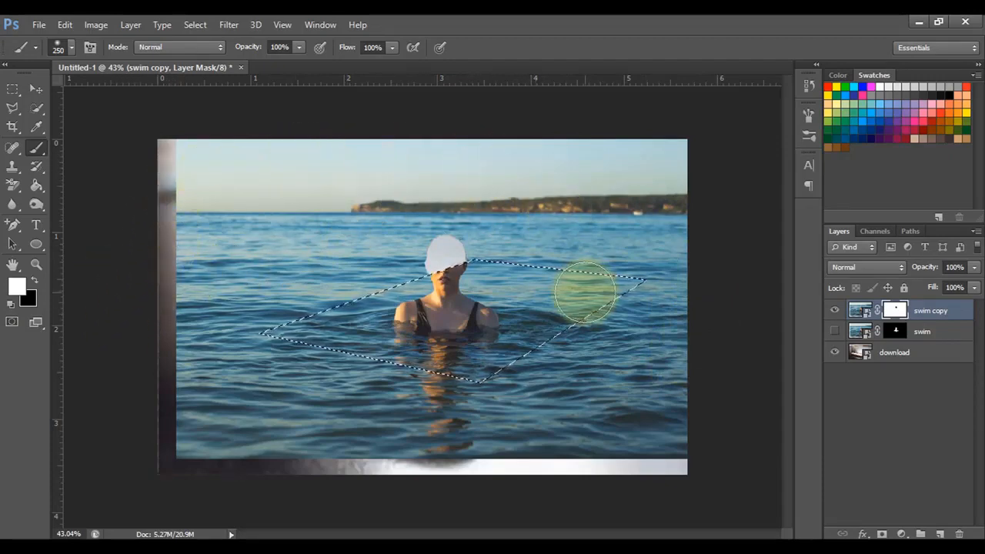
# Invert the selection and paint the swim copy mask black to hide the sea outside the phone screen
pyautogui.click(195, 24)
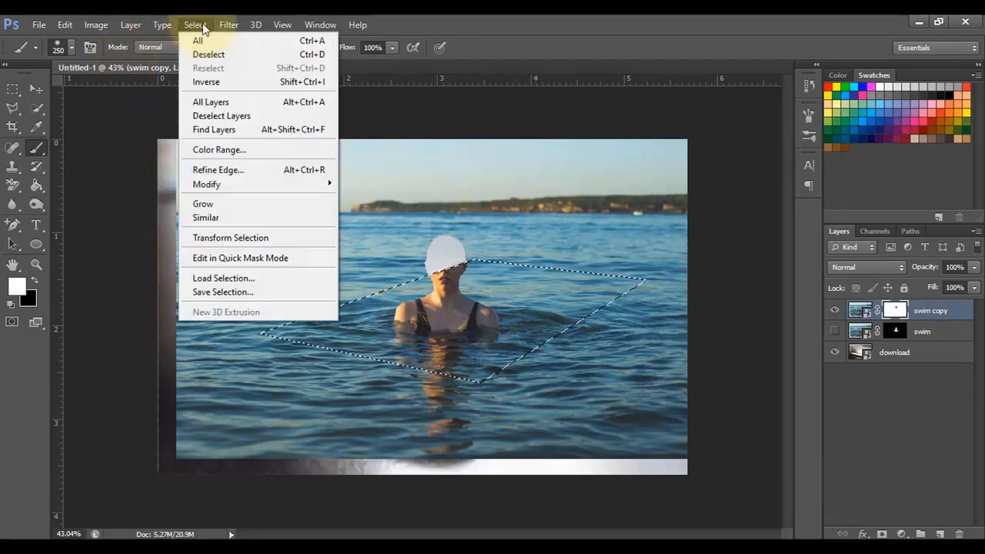
pyautogui.click(234, 84)
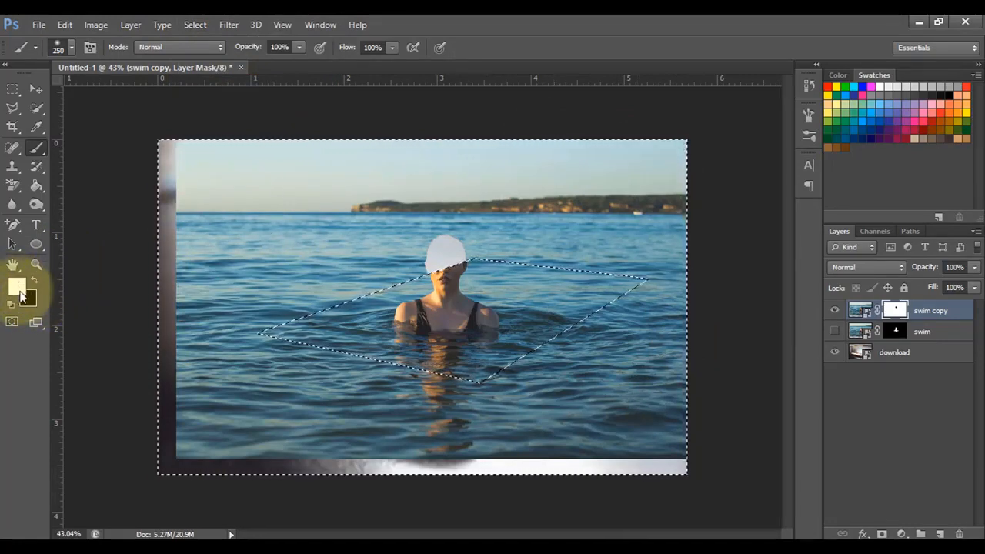
pyautogui.press('x')
pyautogui.press('d')
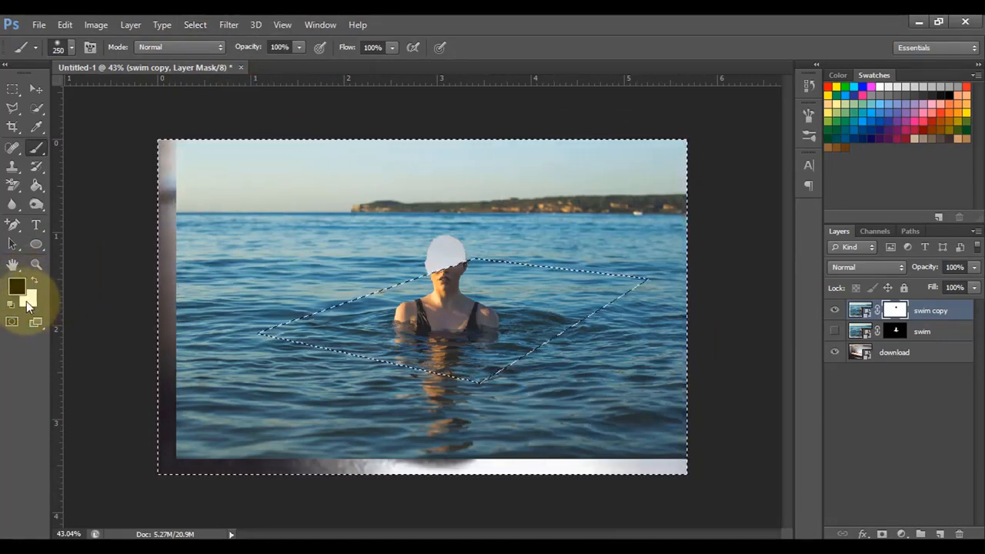
pyautogui.moveTo(180, 282)
pyautogui.mouseDown()
pyautogui.moveTo(178, 163)
pyautogui.moveTo(204, 458)
pyautogui.moveTo(176, 157)
pyautogui.moveTo(148, 380)
pyautogui.moveTo(156, 506)
pyautogui.moveTo(199, 417)
pyautogui.moveTo(197, 133)
pyautogui.moveTo(234, 118)
pyautogui.moveTo(221, 190)
pyautogui.moveTo(244, 266)
pyautogui.moveTo(222, 412)
pyautogui.moveTo(272, 370)
pyautogui.moveTo(276, 385)
pyautogui.moveTo(299, 357)
pyautogui.moveTo(257, 452)
pyautogui.moveTo(431, 441)
pyautogui.moveTo(340, 381)
pyautogui.moveTo(285, 371)
pyautogui.moveTo(417, 391)
pyautogui.moveTo(709, 510)
pyautogui.moveTo(619, 148)
pyautogui.moveTo(331, 306)
pyautogui.moveTo(629, 383)
pyautogui.moveTo(684, 413)
pyautogui.moveTo(331, 235)
pyautogui.mouseUp()
# Deselect everything and make the original swim layer visible again
pyautogui.click(195, 25)
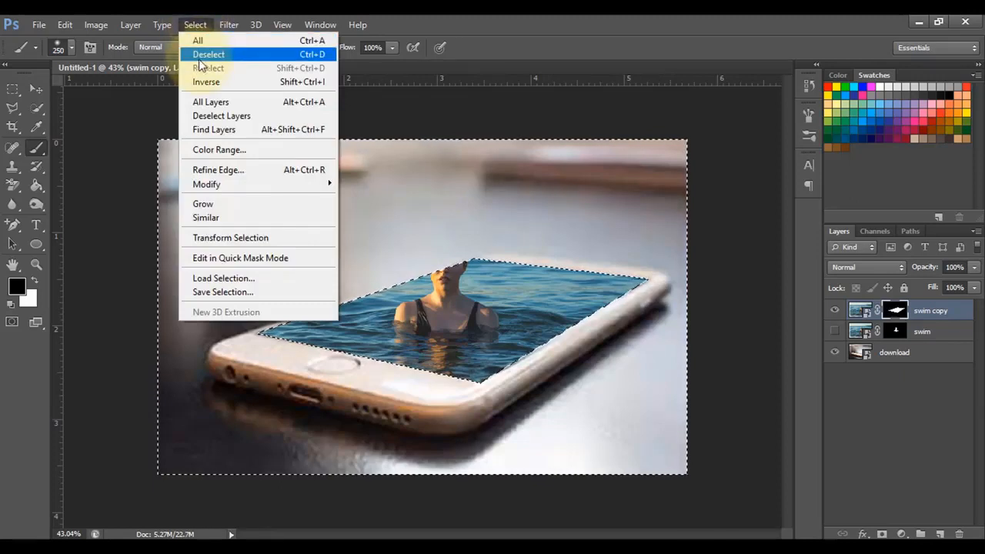
pyautogui.click(224, 59)
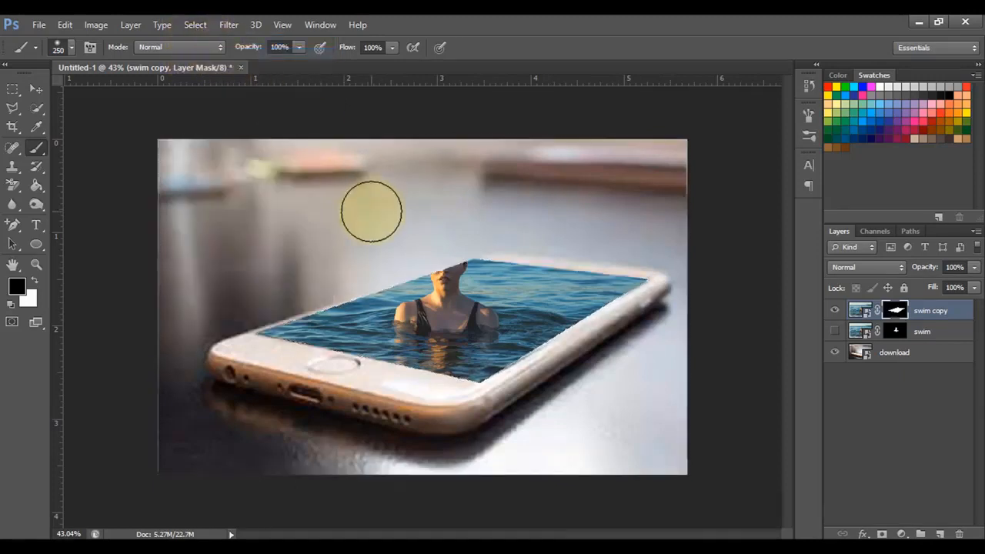
pyautogui.click(834, 332)
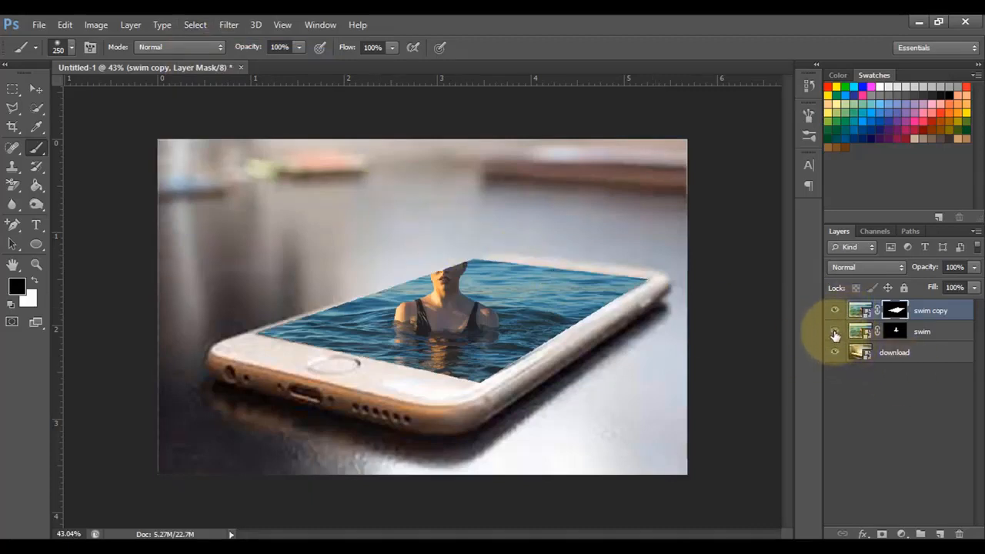